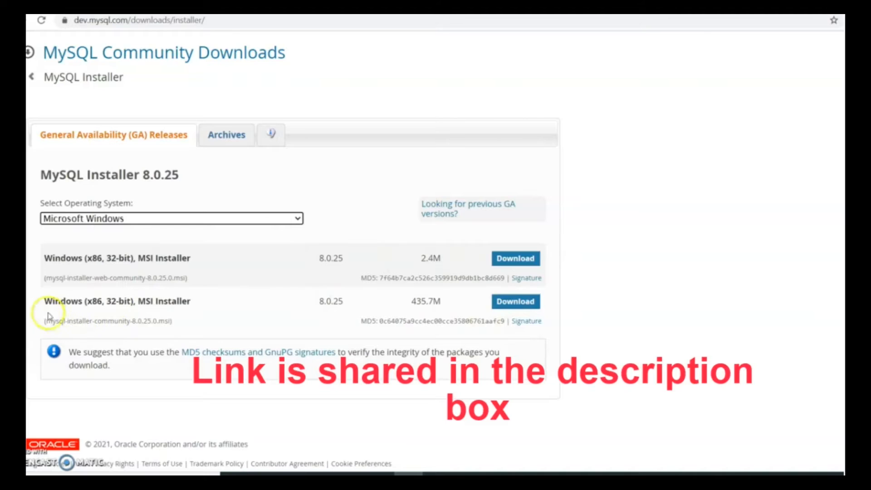
- Download the 435.7M Windows MSI installer, mysql-installer-community-8.0.25.0.msi, without logging in or signing up
drag(44, 301, 195, 323)
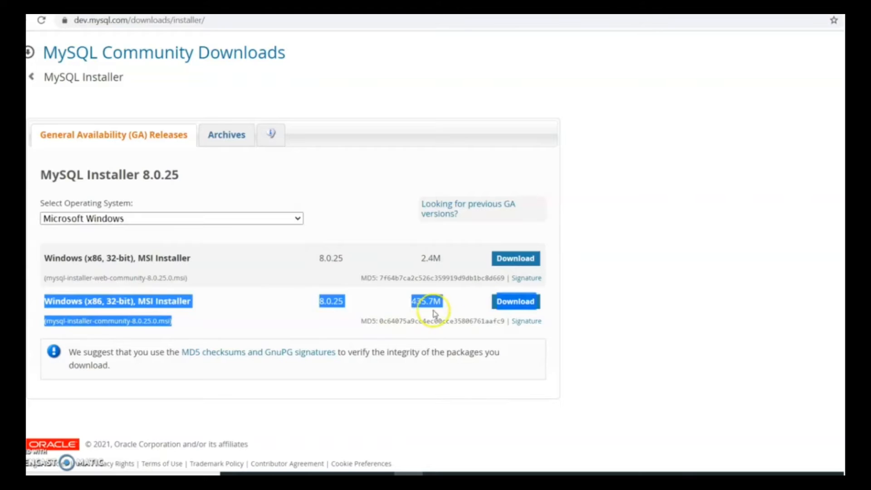
click(572, 303)
click(515, 301)
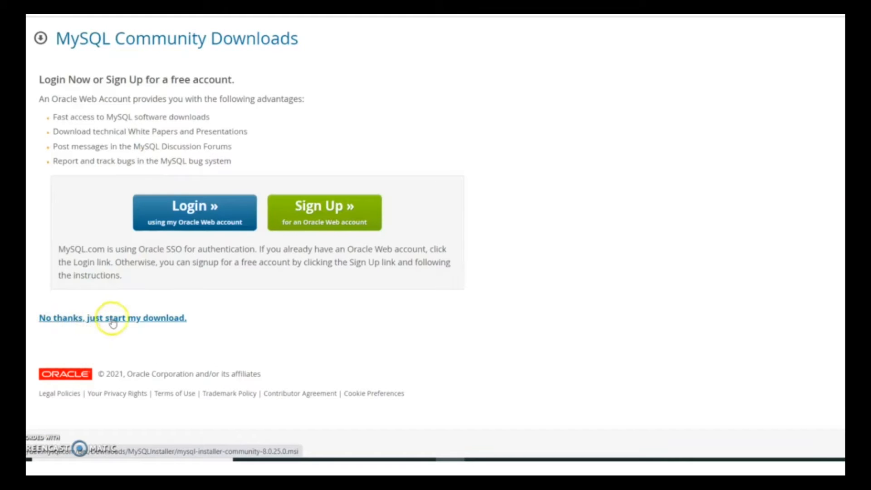
click(130, 322)
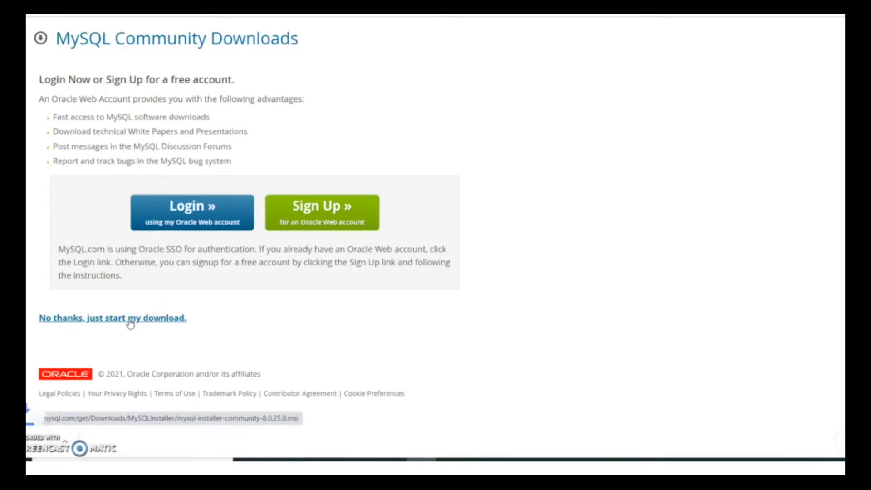
- Open the Downloads folder and run mysql-installer-community-8.0.25.0.msi
click(94, 441)
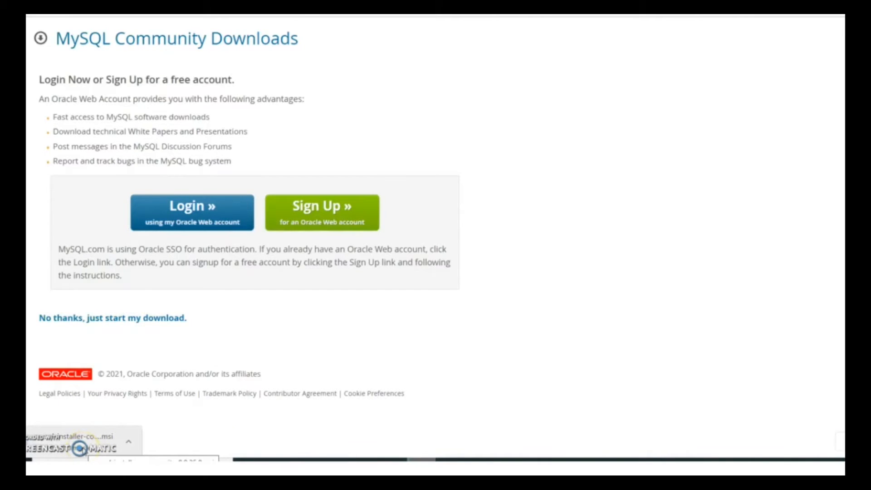
click(97, 457)
click(114, 107)
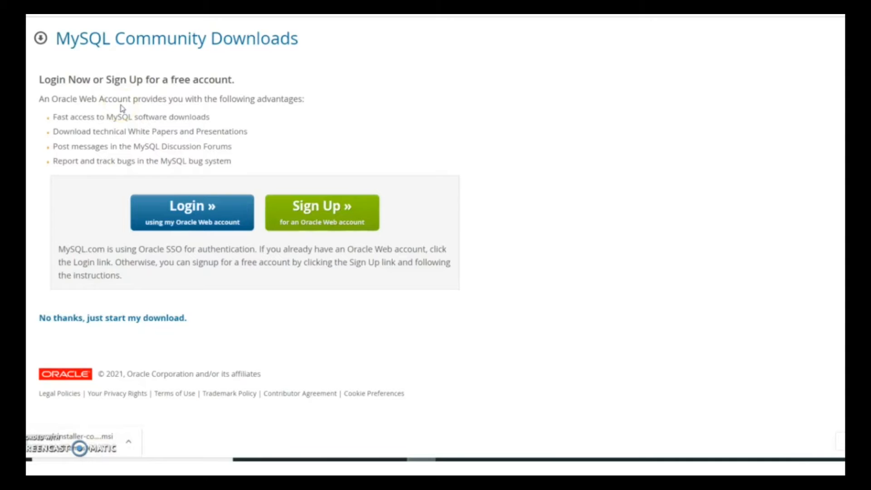
click(122, 89)
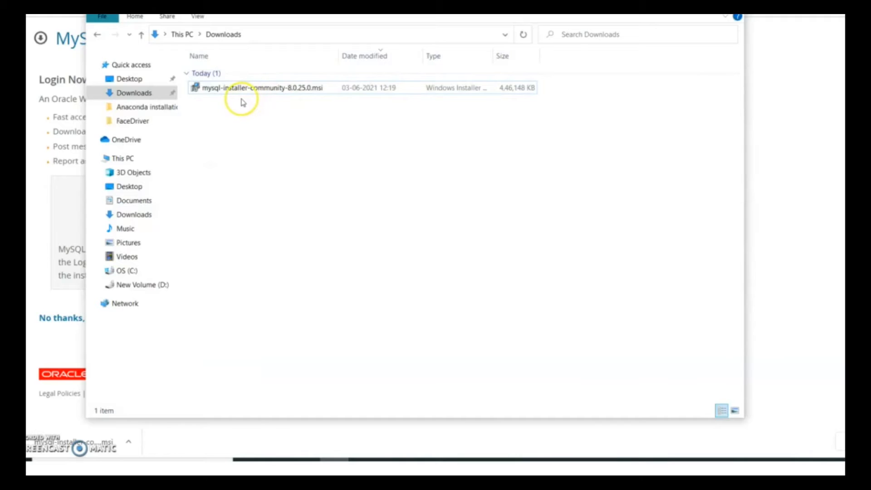
double_click(359, 89)
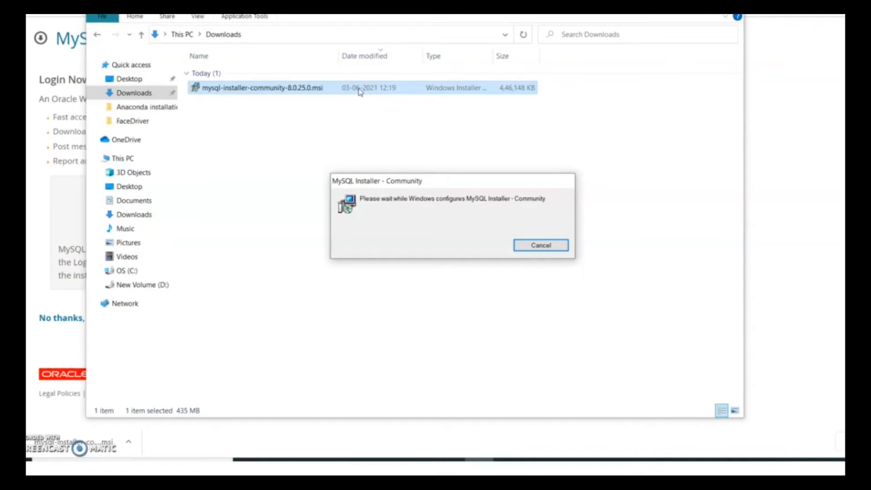
click(334, 256)
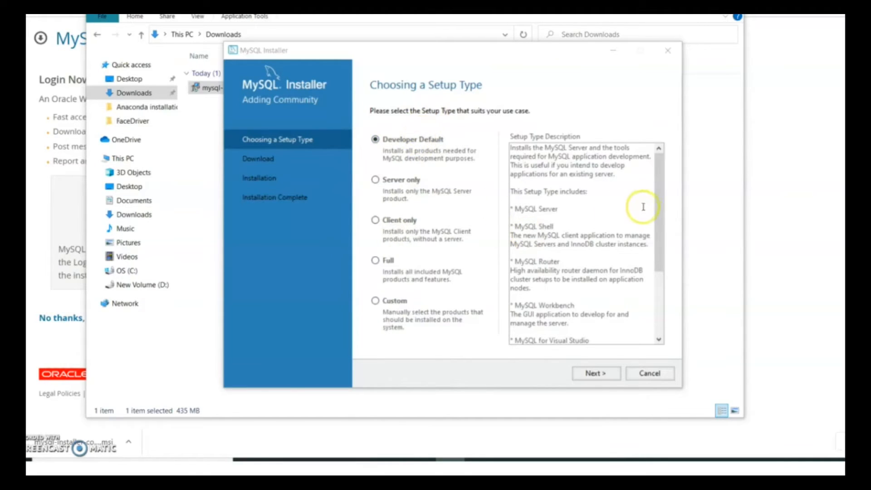
- Review the descriptions of the Developer Default, Server only, Client only, Full and Custom setup types
click(661, 213)
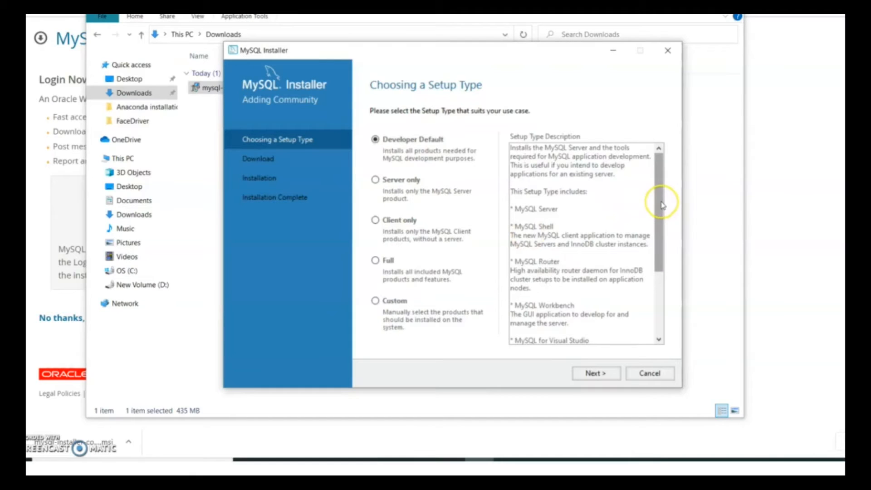
drag(660, 208, 662, 297)
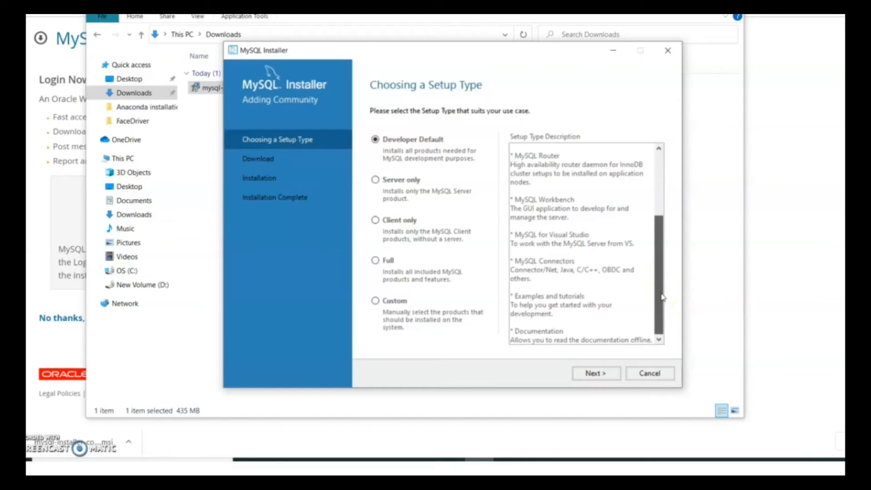
click(395, 181)
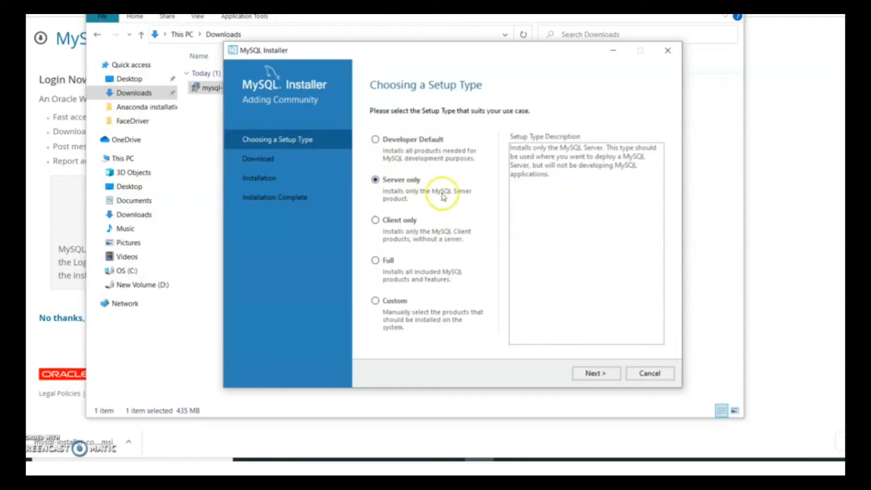
click(408, 220)
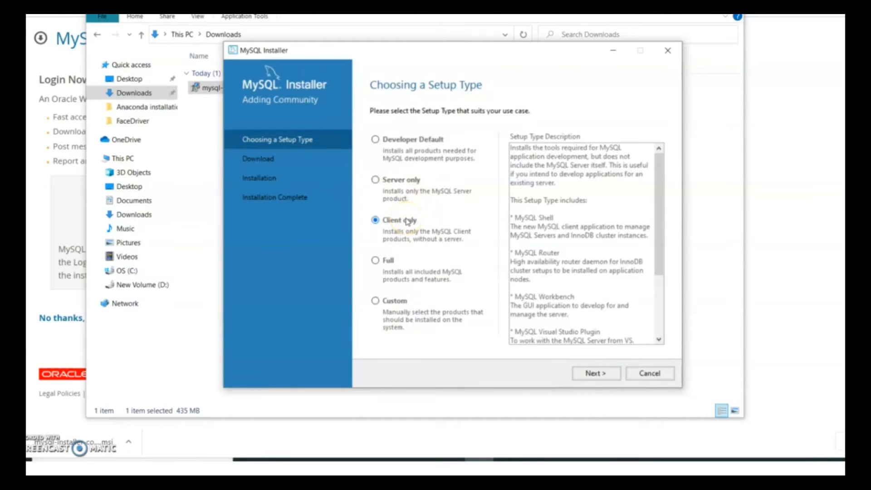
click(387, 262)
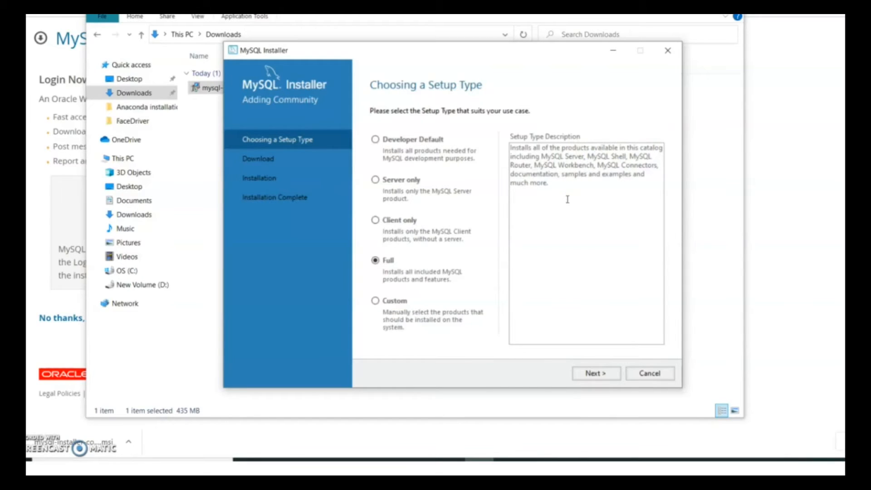
click(385, 306)
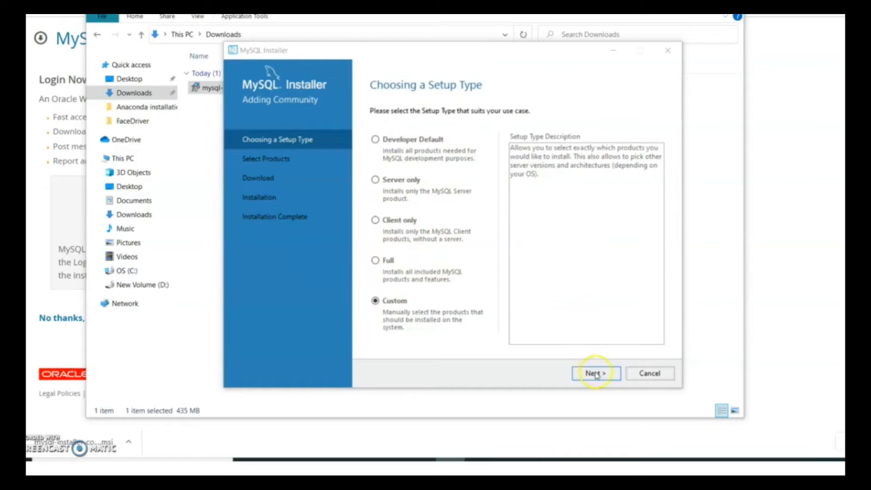
- Choose the Full setup type and continue without resolving the missing product requirements
click(375, 261)
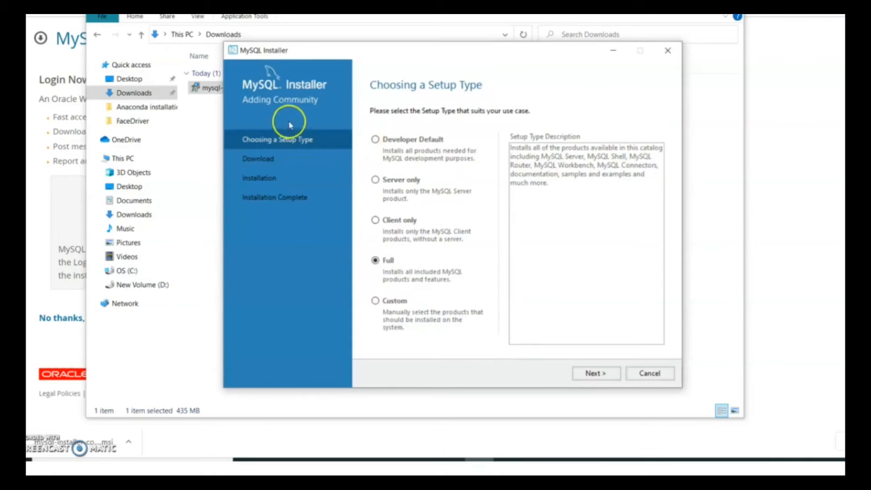
click(611, 379)
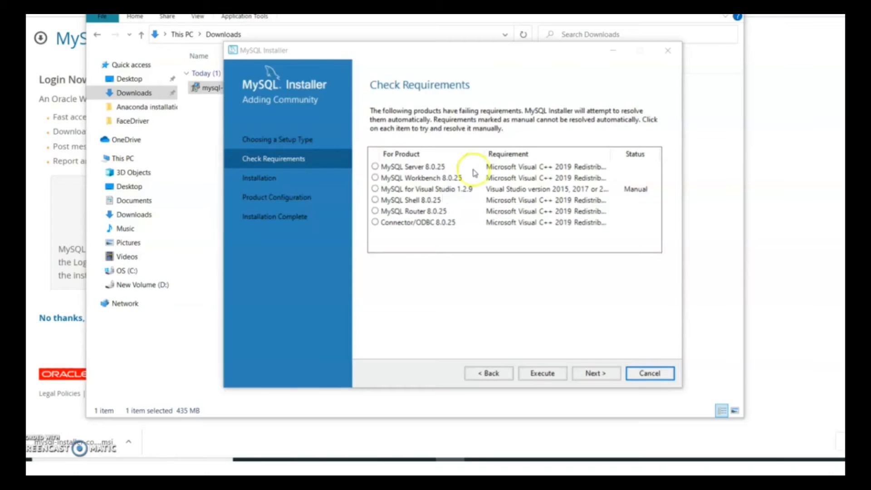
click(420, 235)
click(587, 374)
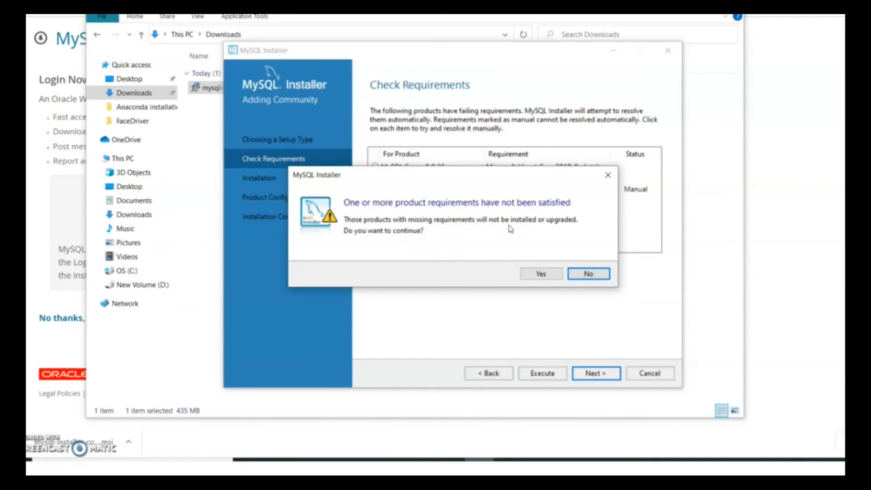
click(538, 273)
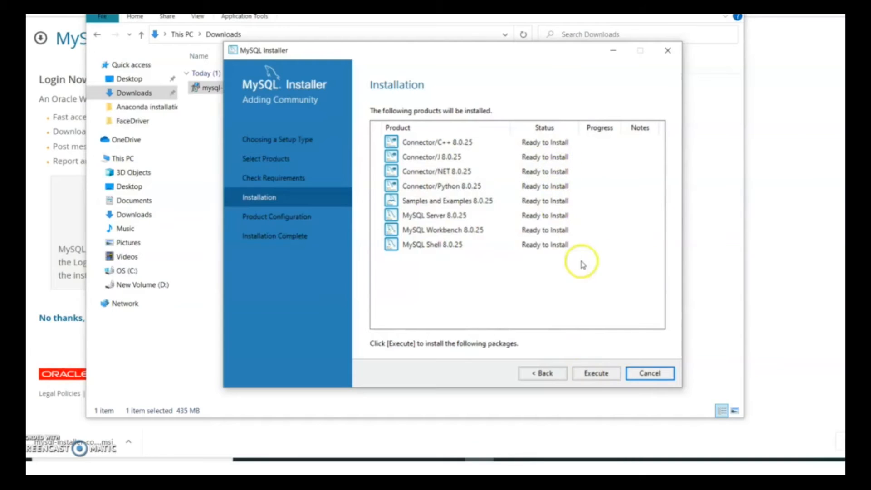
- Install the listed MySQL products and proceed to product configuration
click(605, 378)
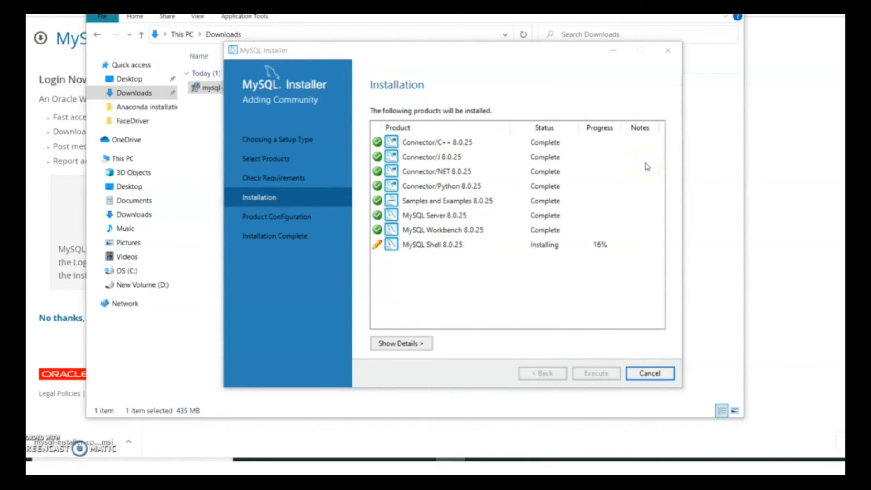
click(434, 261)
click(611, 334)
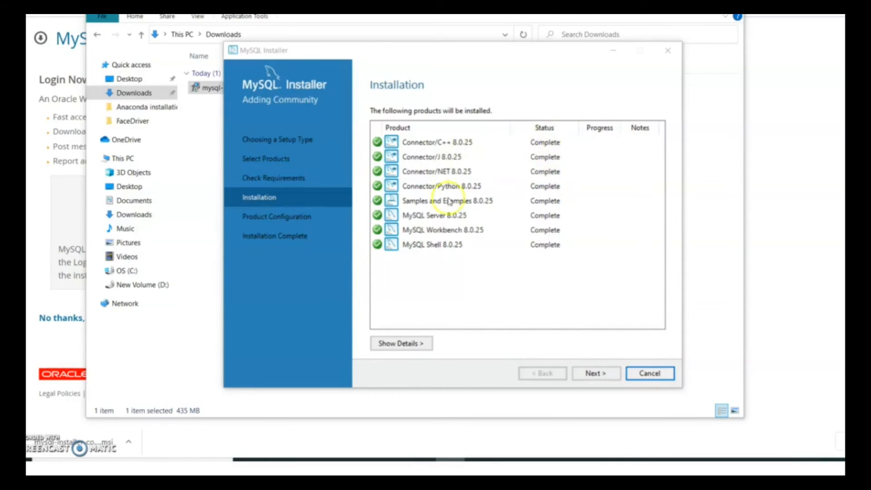
click(594, 373)
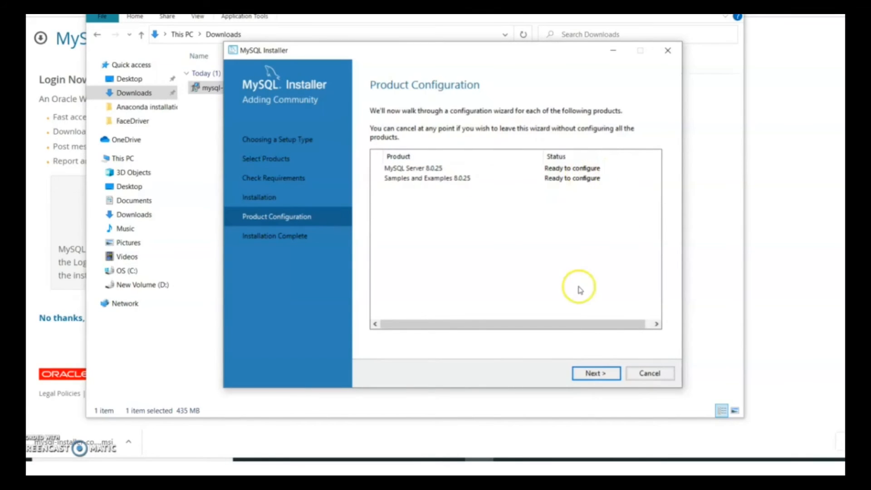
- Accept the default Development Computer networking settings and strong password encryption for MySQL Server
click(596, 375)
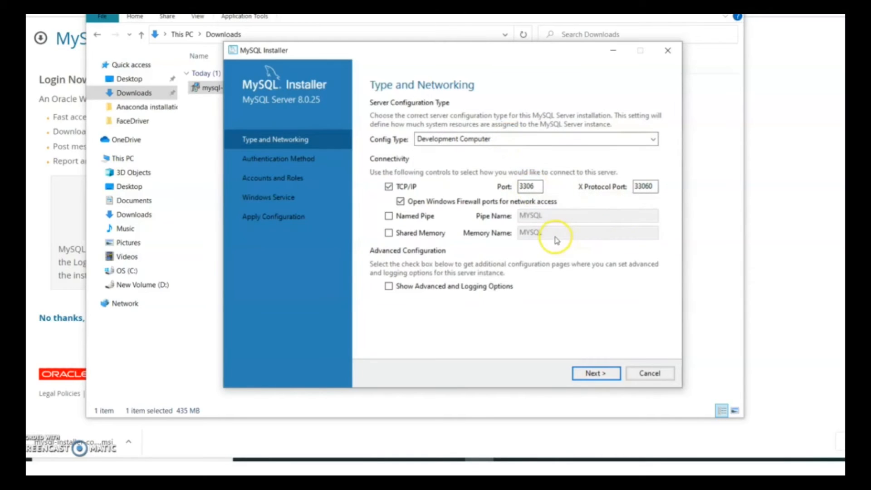
click(604, 373)
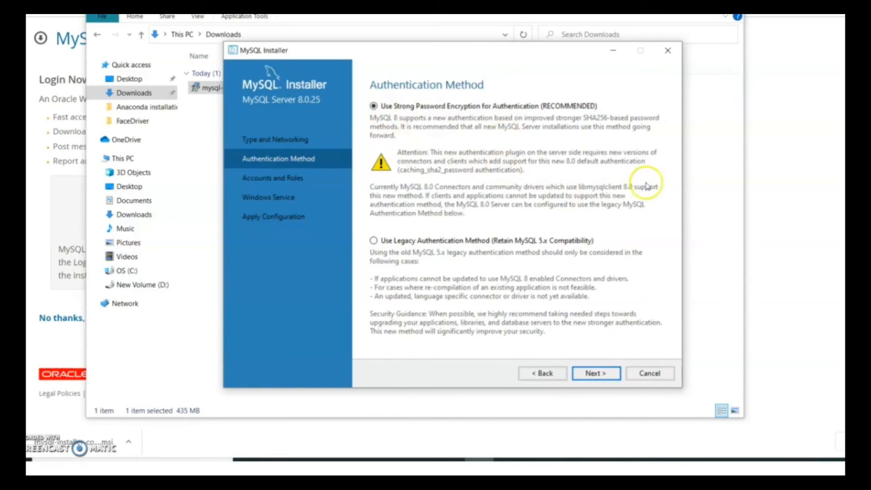
click(596, 373)
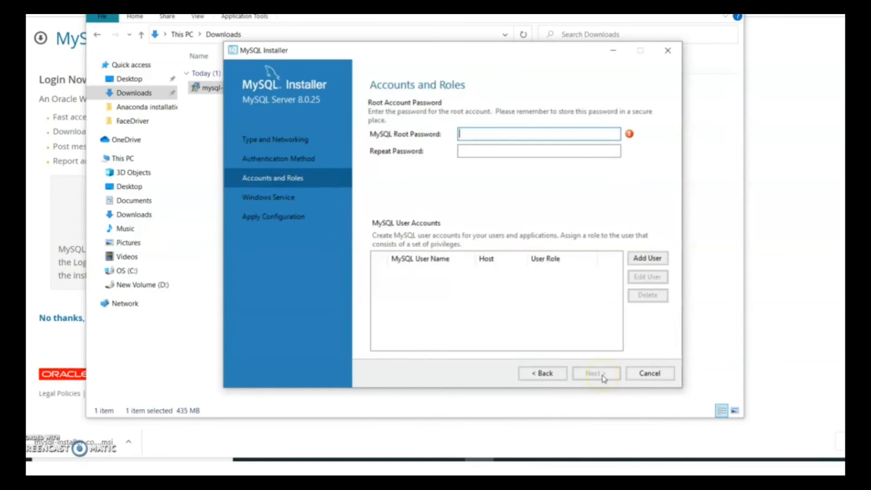
- Enter the MySQL root password and repeat it for confirmation
click(494, 137)
text(••••)
click(525, 154)
text(••••)
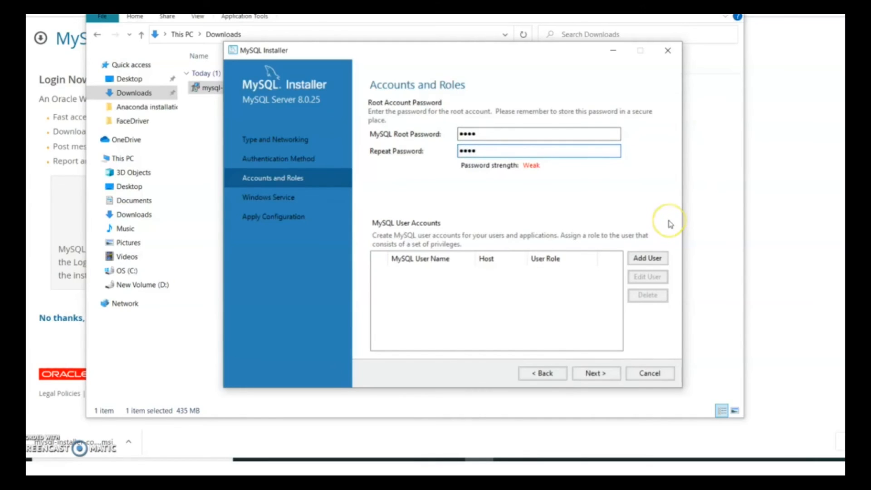
- Try to add a MySQL user account with host localhost and the DB Admin role, and dismiss it unsaved
click(637, 261)
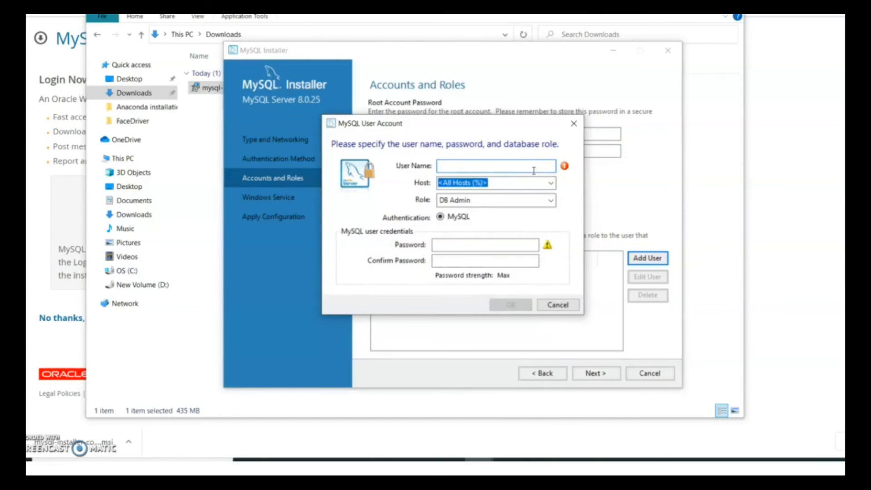
click(539, 183)
click(551, 183)
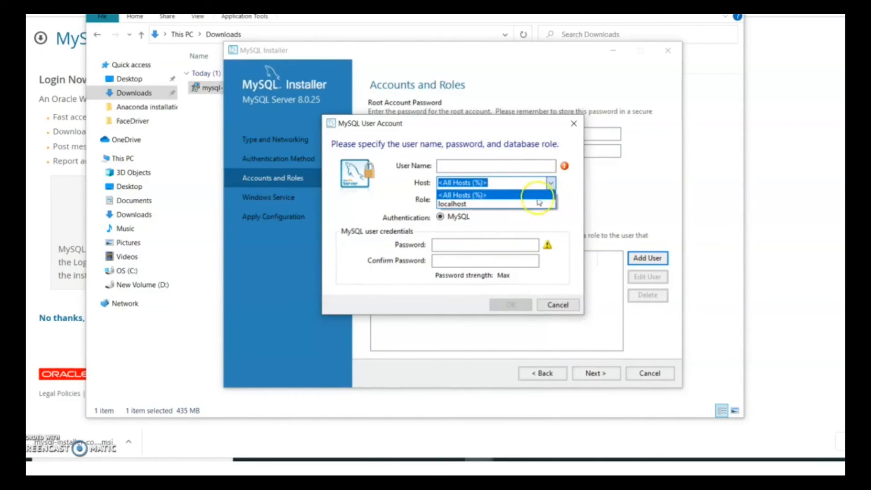
click(538, 202)
click(551, 201)
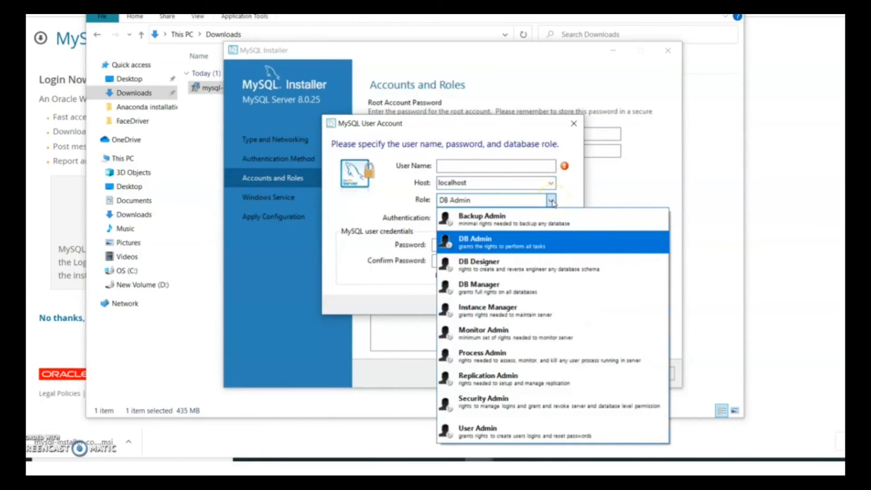
click(497, 241)
click(552, 205)
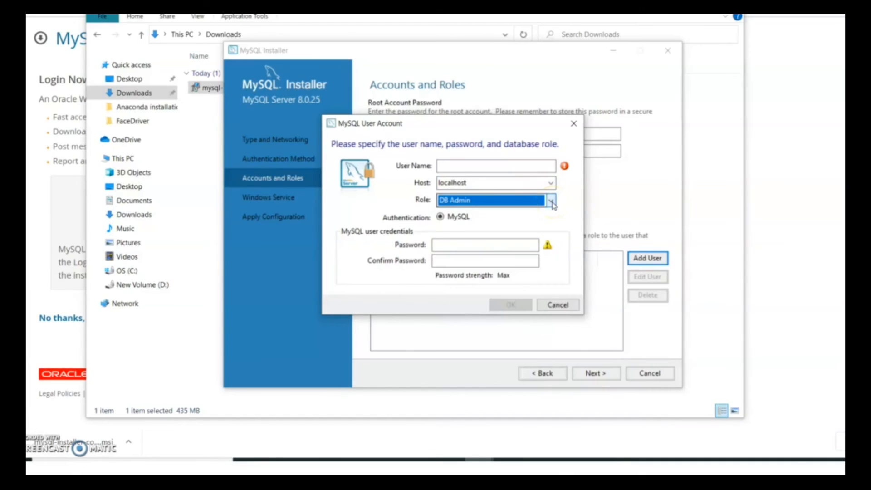
click(488, 247)
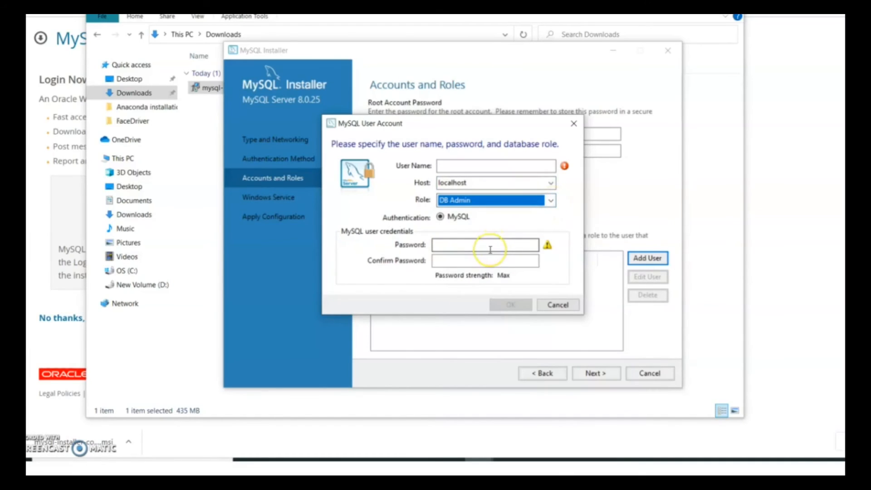
click(496, 166)
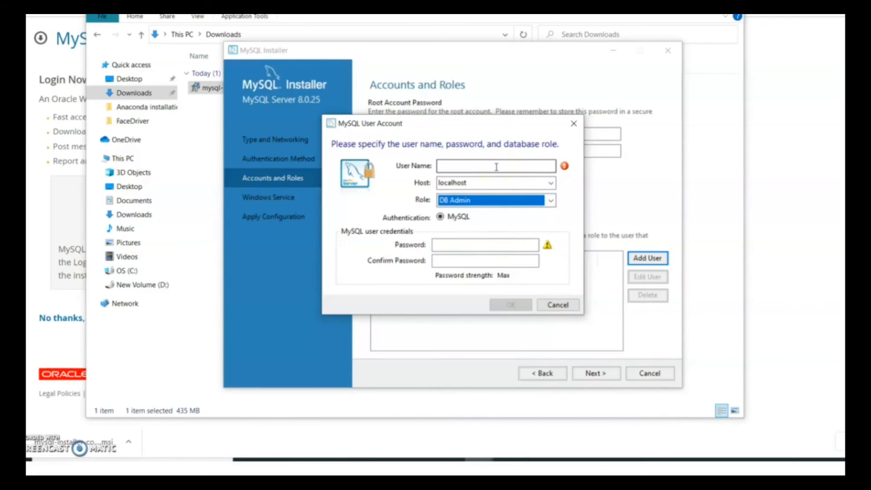
click(467, 247)
click(467, 260)
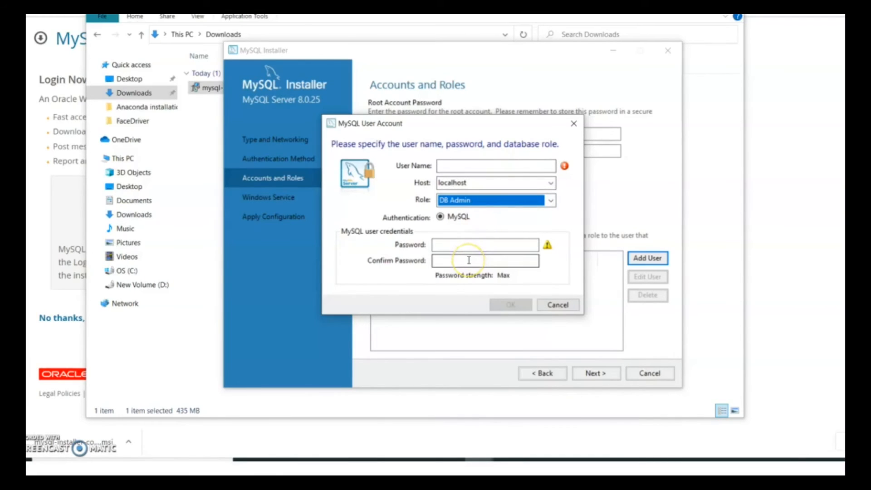
click(512, 305)
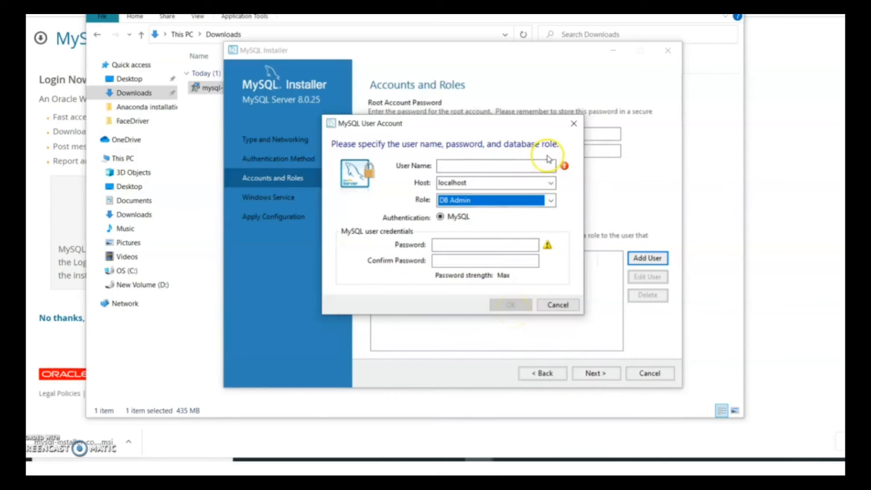
click(573, 124)
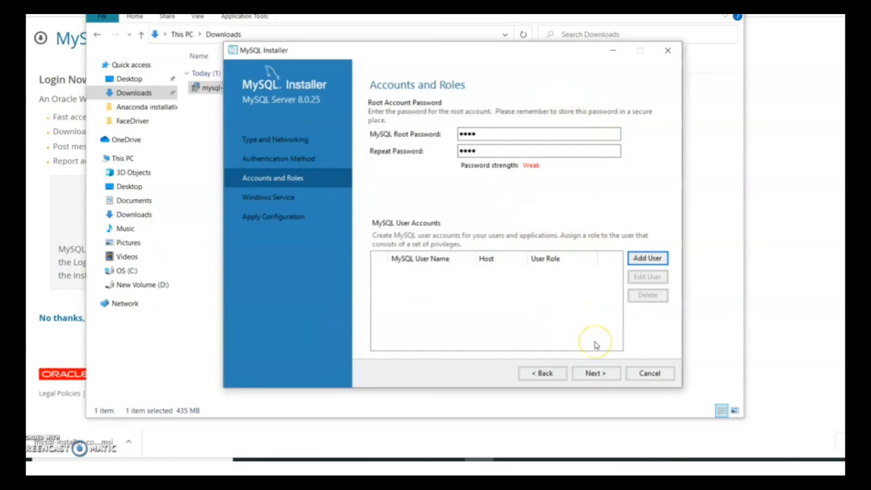
- Accept the accounts and roles settings and proceed to the Windows service configuration
click(595, 373)
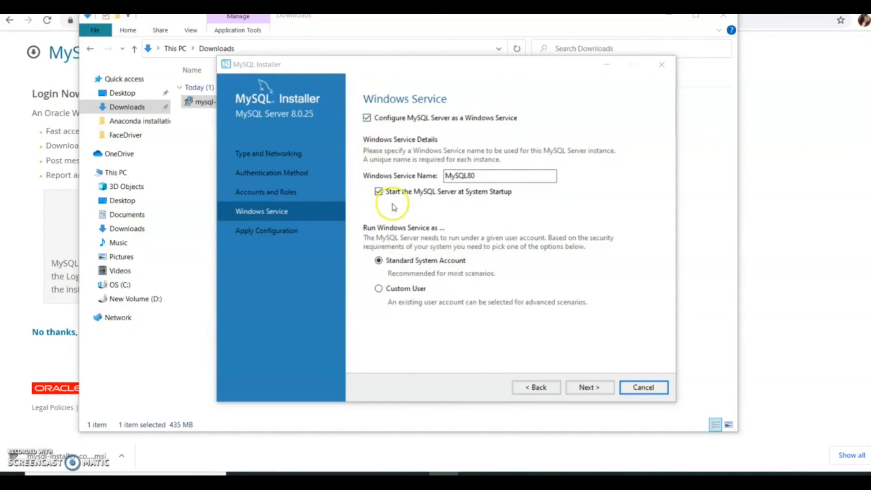
- Accept the default Windows service settings, then apply the MySQL Server 8.0.25 configuration and finish it
click(596, 389)
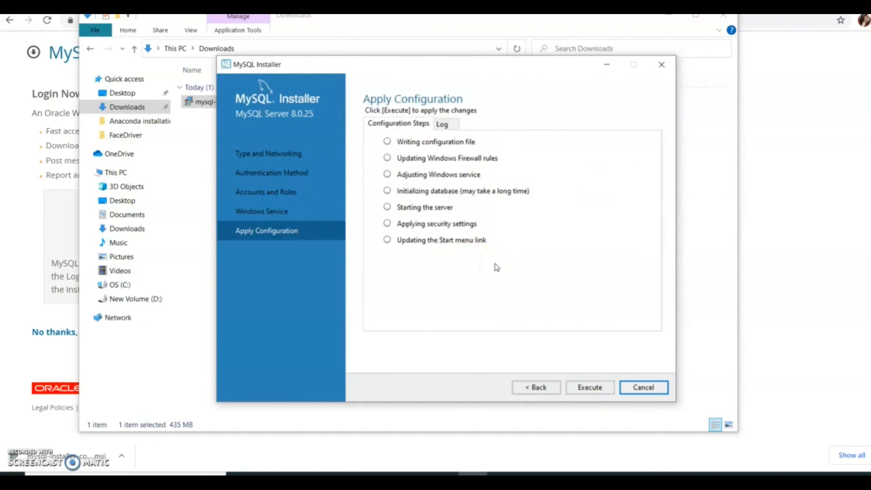
click(577, 389)
click(583, 389)
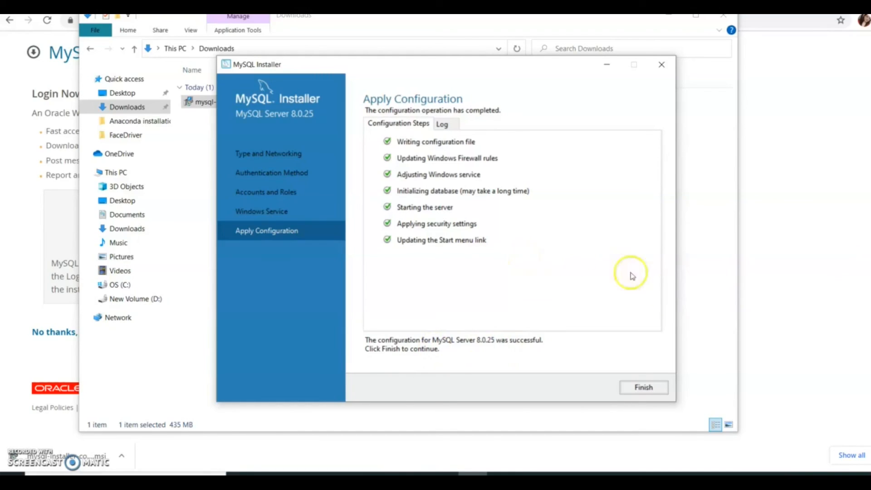
click(641, 386)
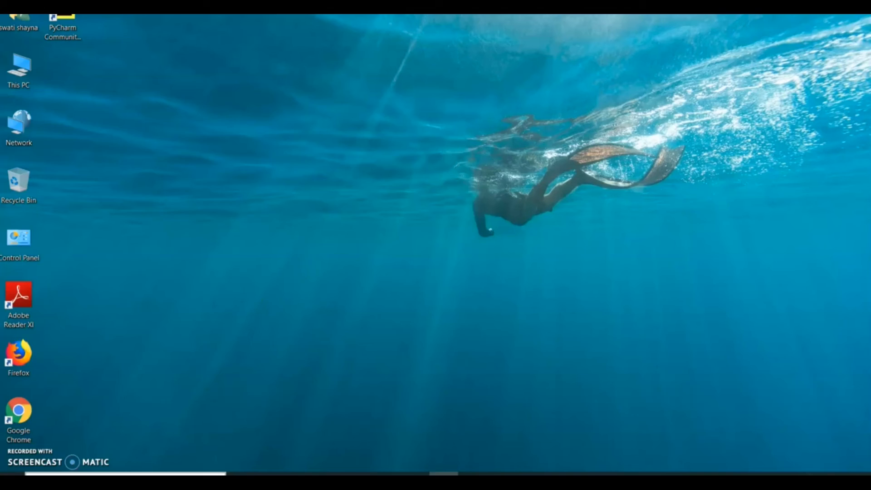
- Search Windows for mysql, launch MySQL Workbench 8.0 CE and move its window higher on the desktop
key(super)
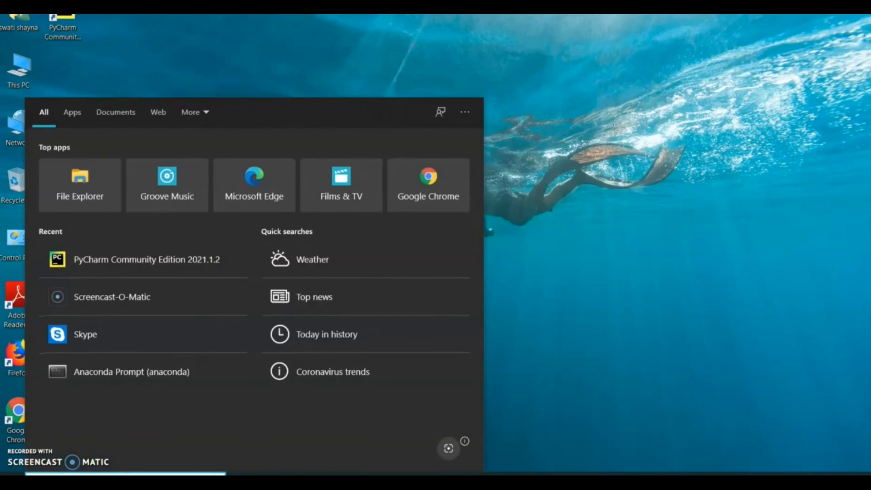
text(mysql)
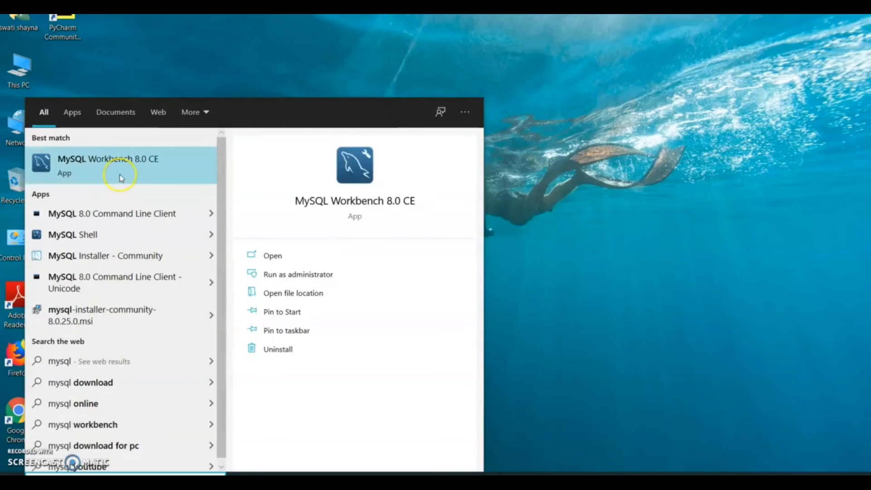
click(122, 178)
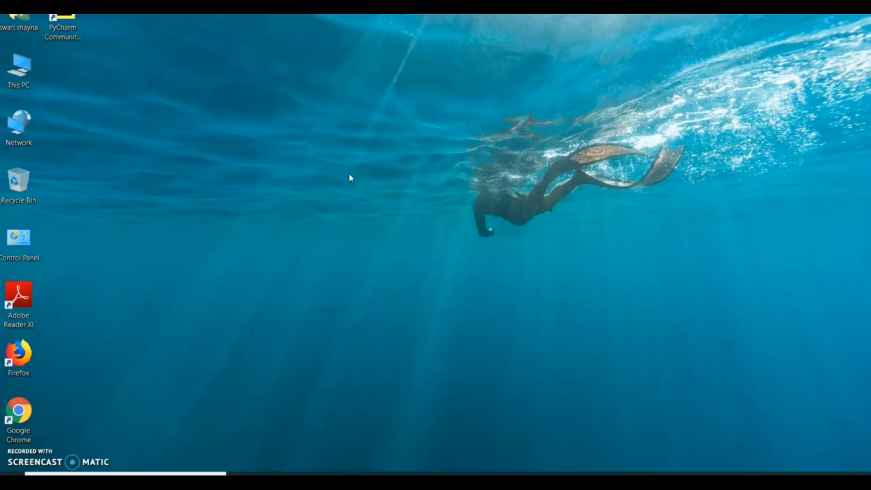
click(473, 184)
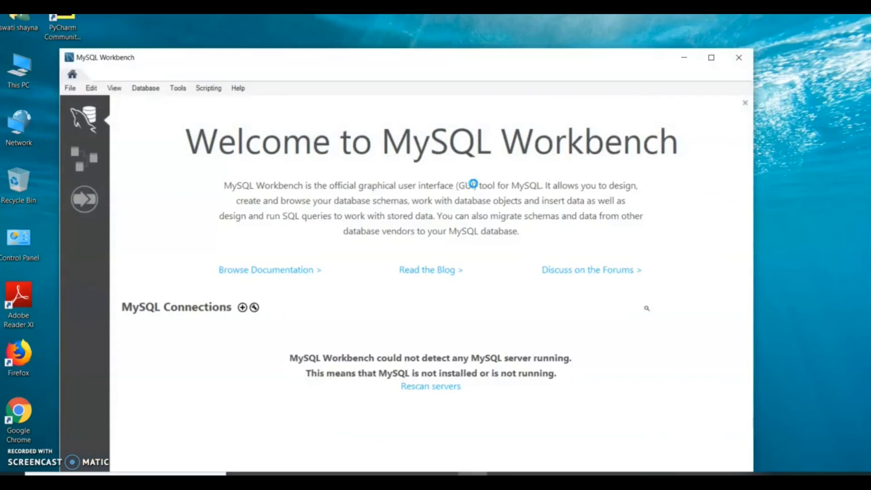
click(516, 124)
click(598, 31)
drag(463, 65, 490, 23)
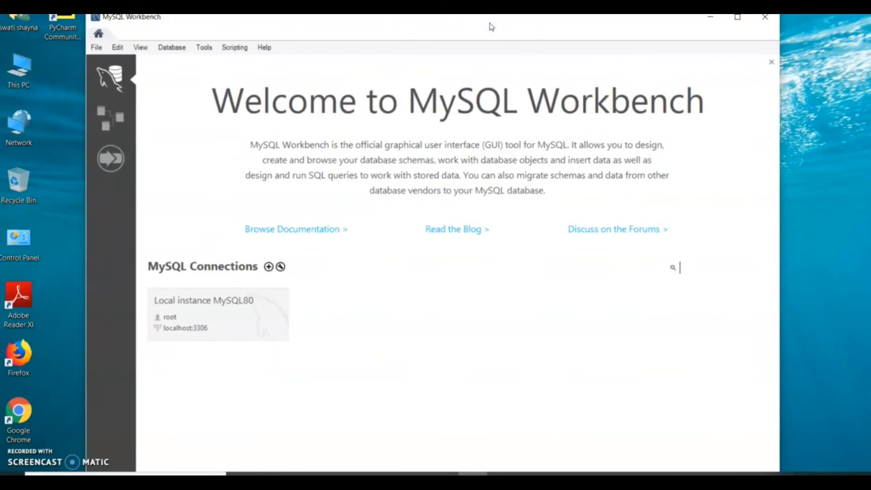